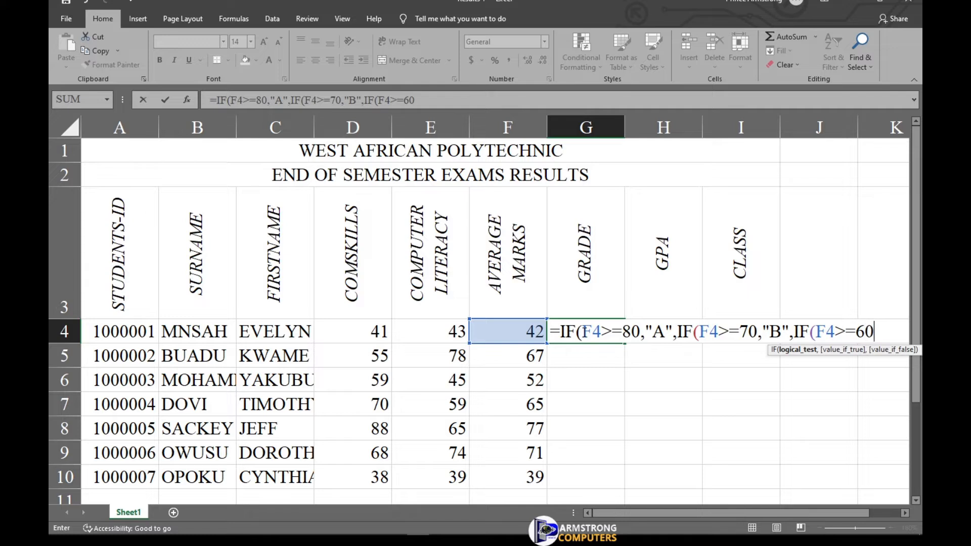
Complete the grade formula in G4 with "C" for F4>=60, "D" for F4>=50 and otherwise "F", and fill it down to G10
text(")
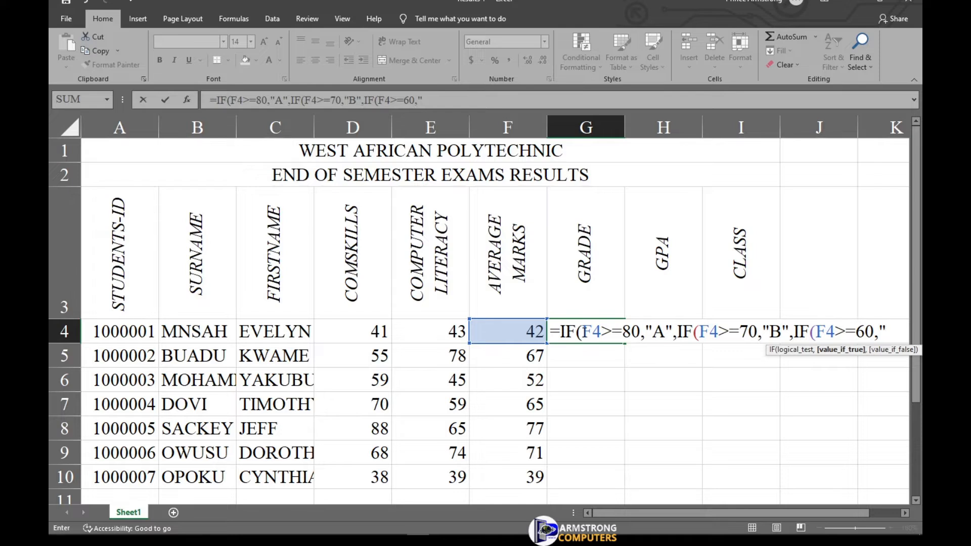
text(C",)
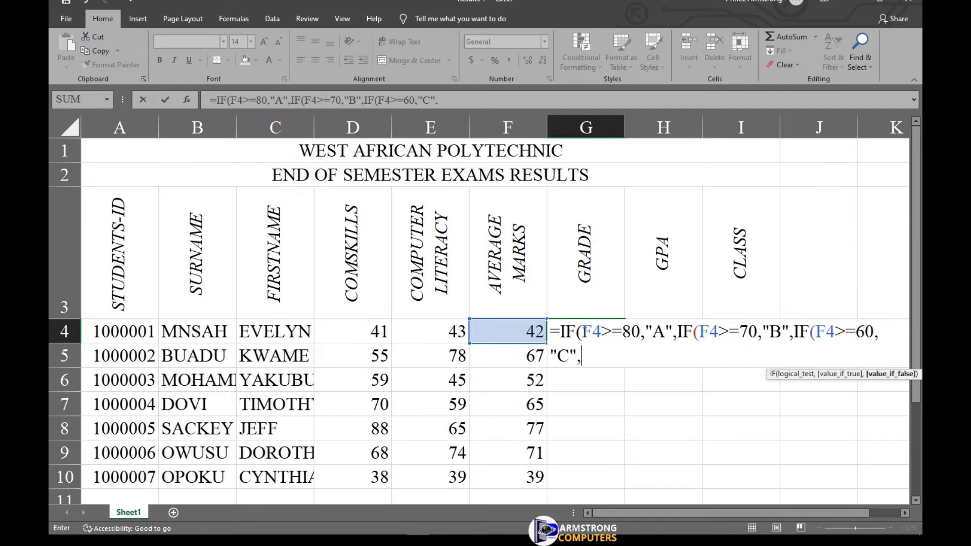
text(IF)
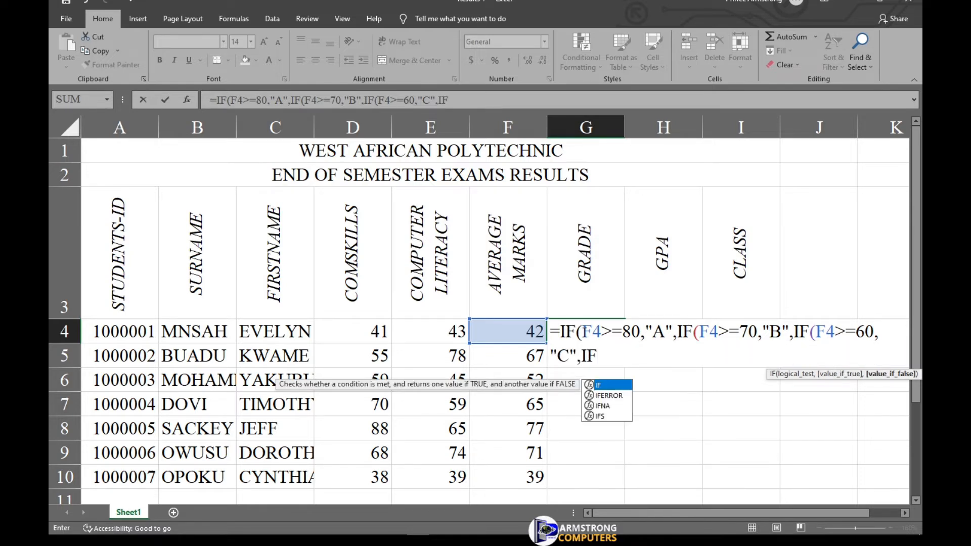
text((F4)
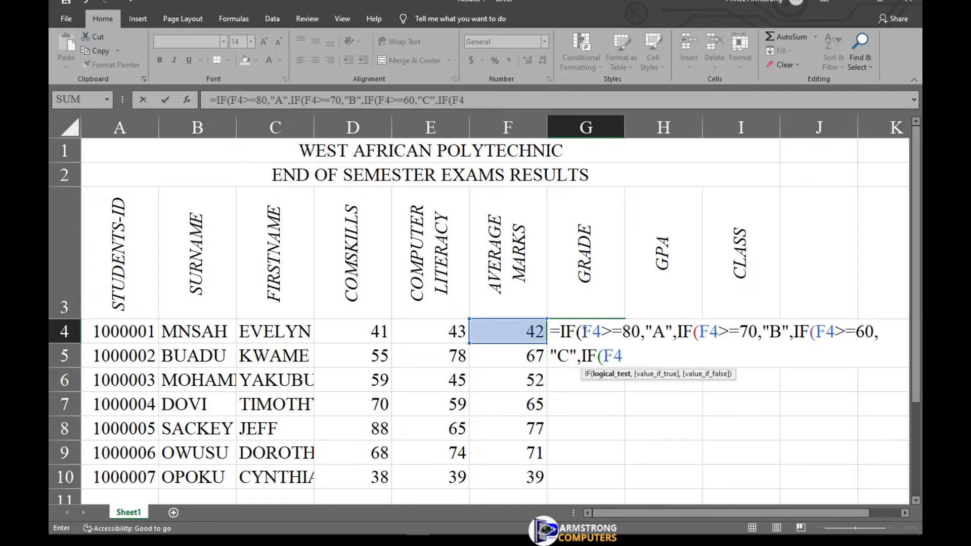
text(>=50,")
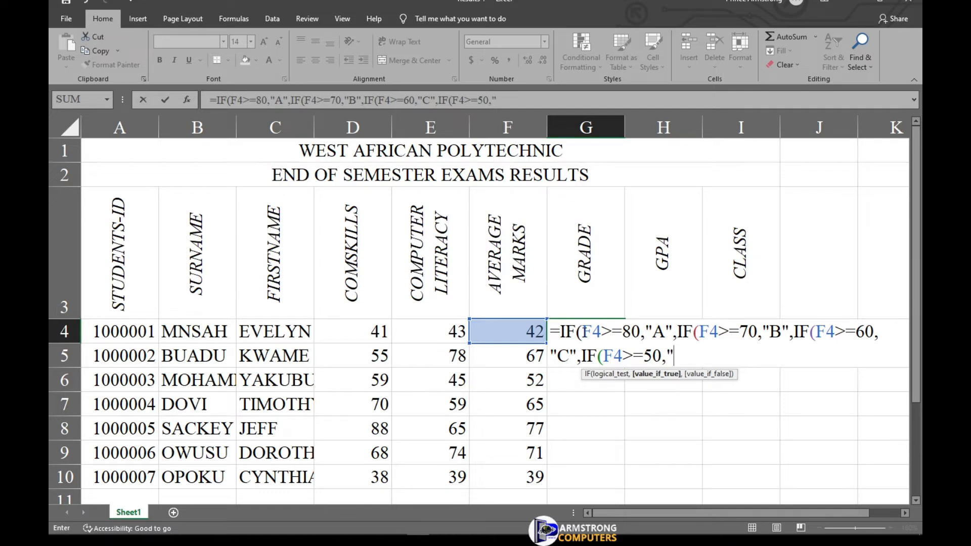
text(D",")
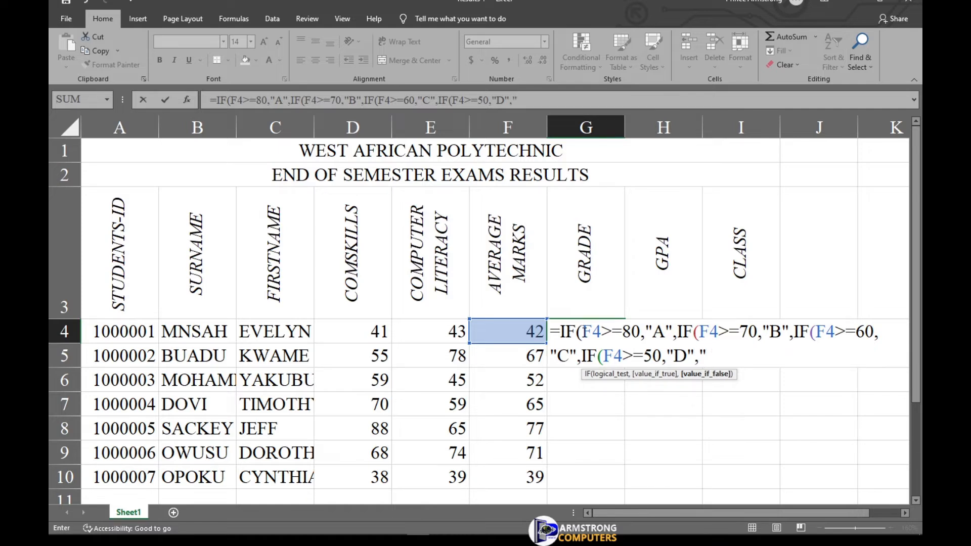
text(F")))
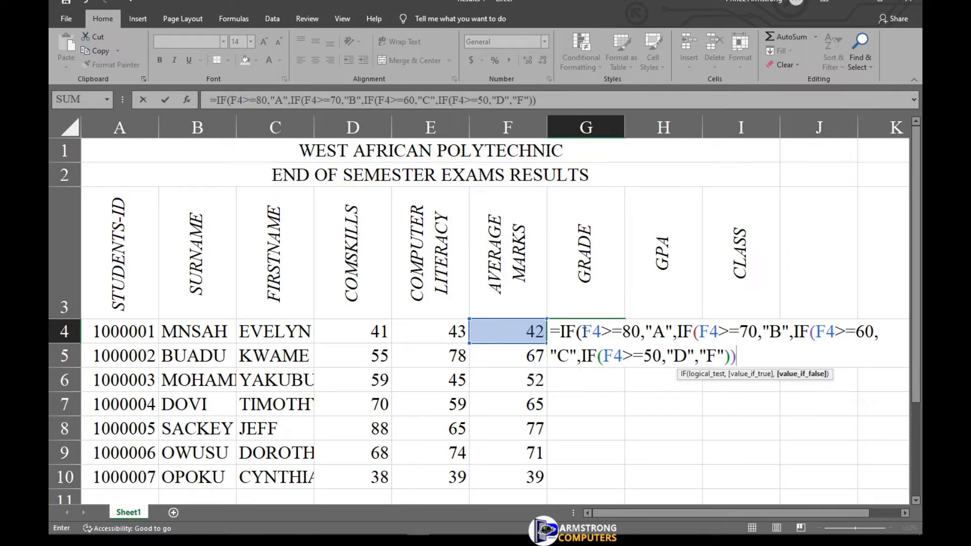
text()))
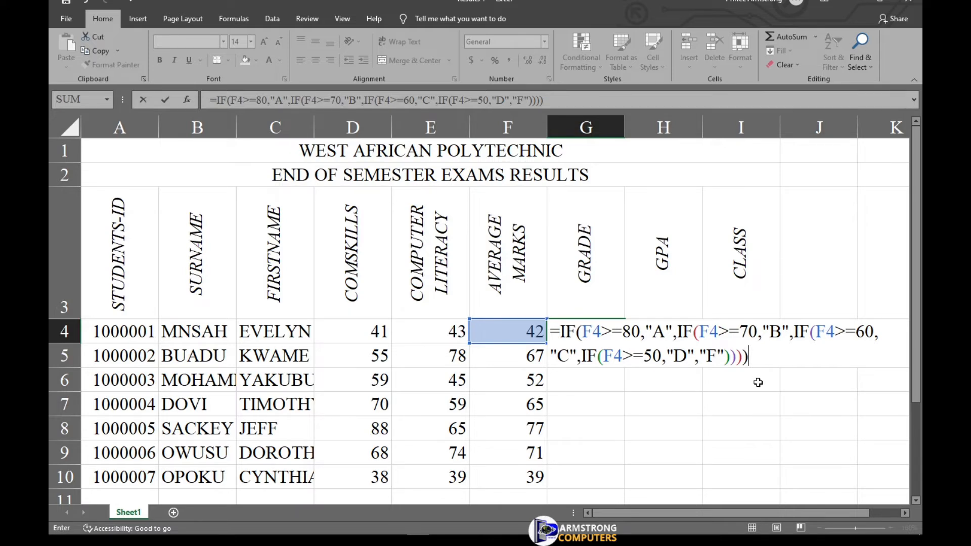
key(Return)
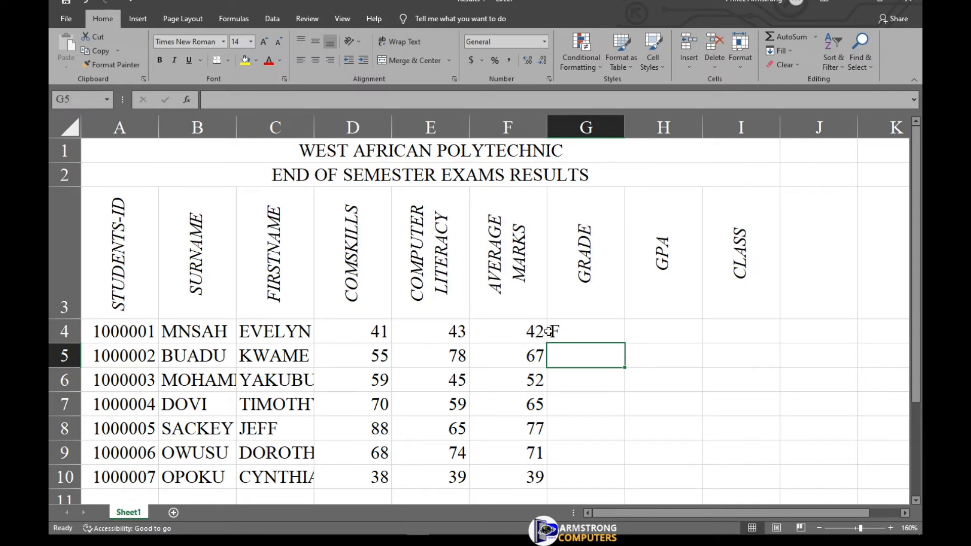
click(582, 331)
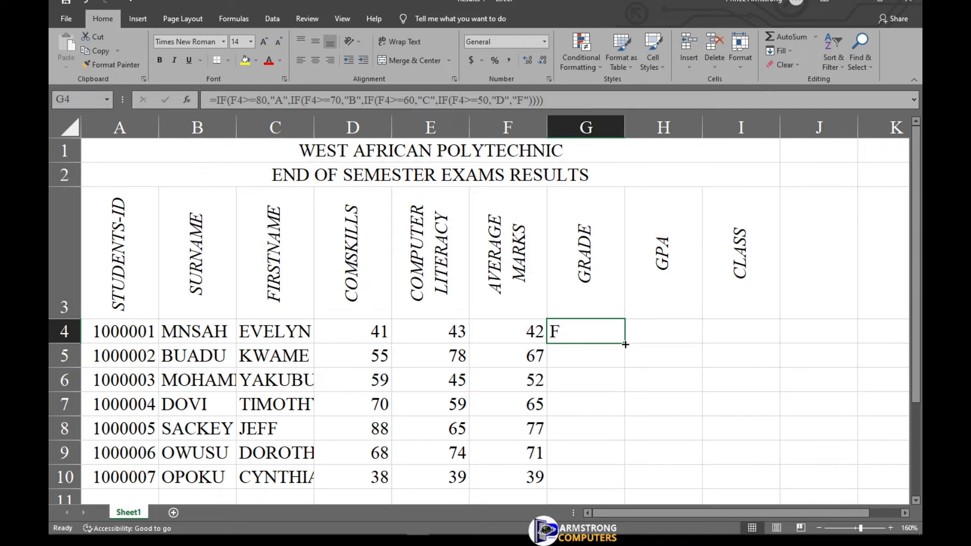
drag(626, 345, 619, 488)
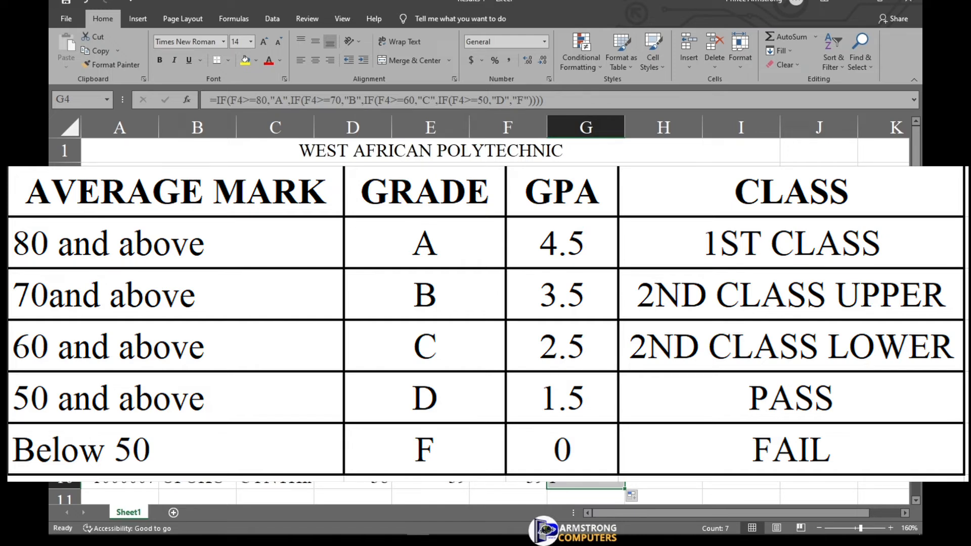
Start a nested IF formula in GPA cell H4 that returns "4.5" for F4>=80 and "3.5" for F4>=70
click(663, 331)
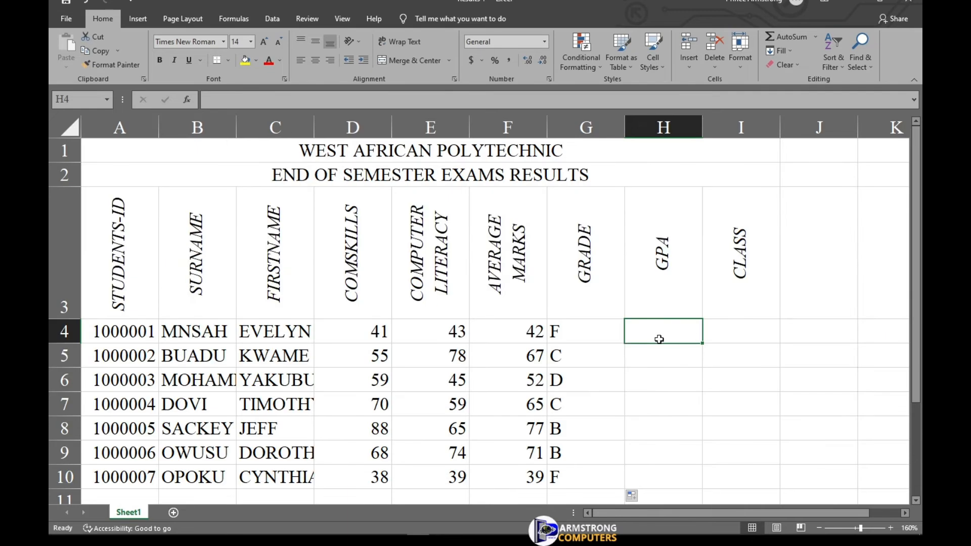
text(=IF()
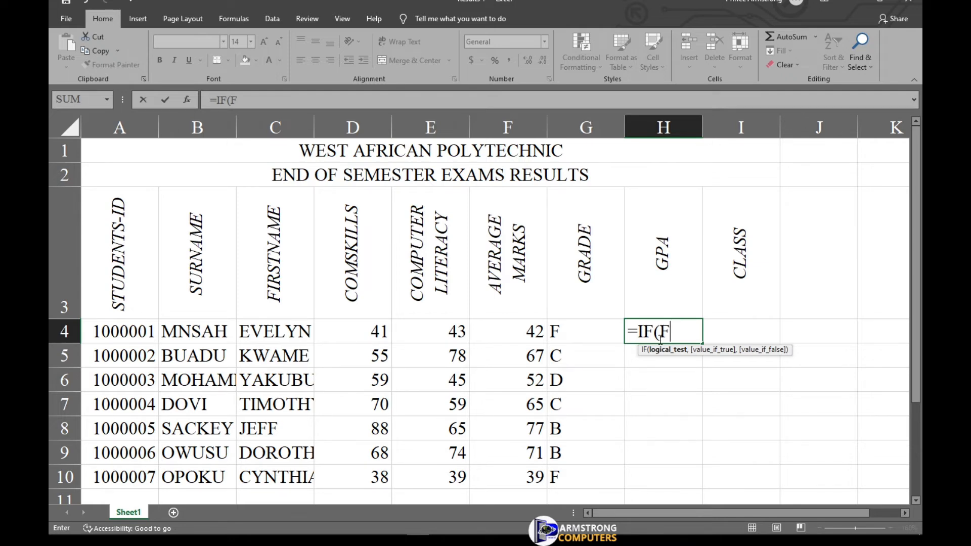
text(F)
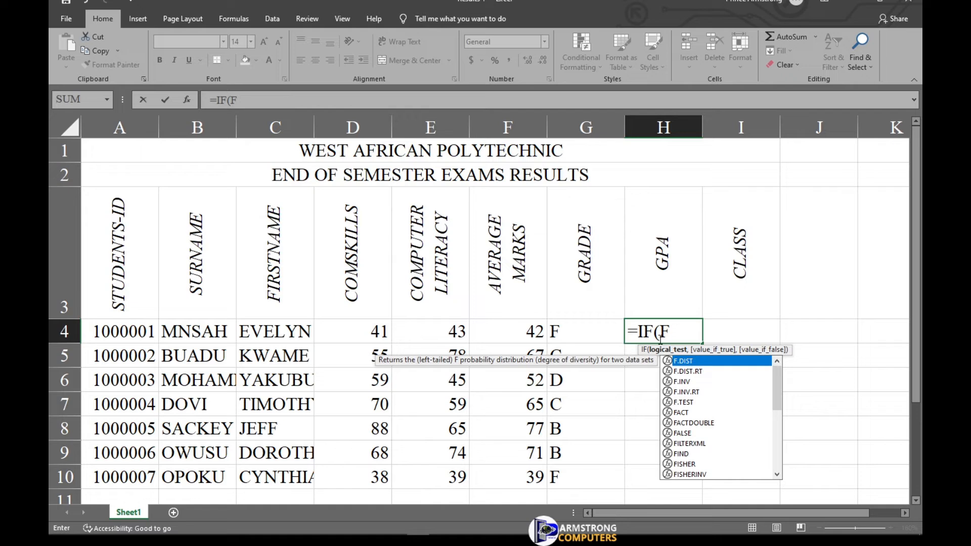
text(4>=)
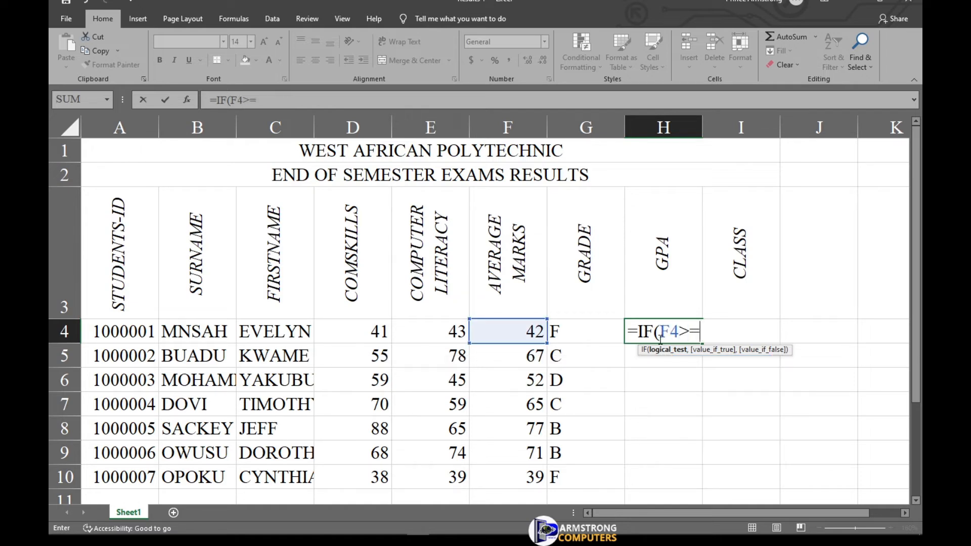
text(80,")
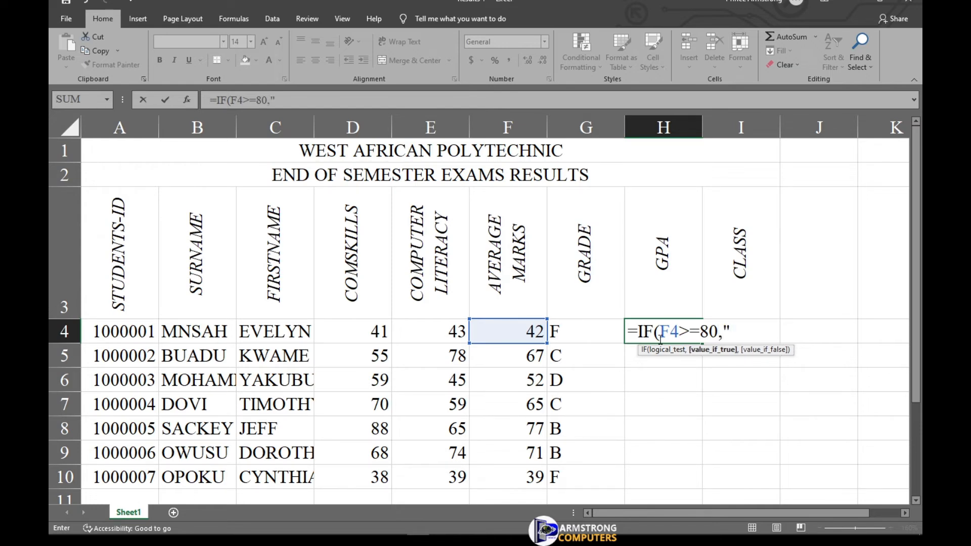
text(4.5",)
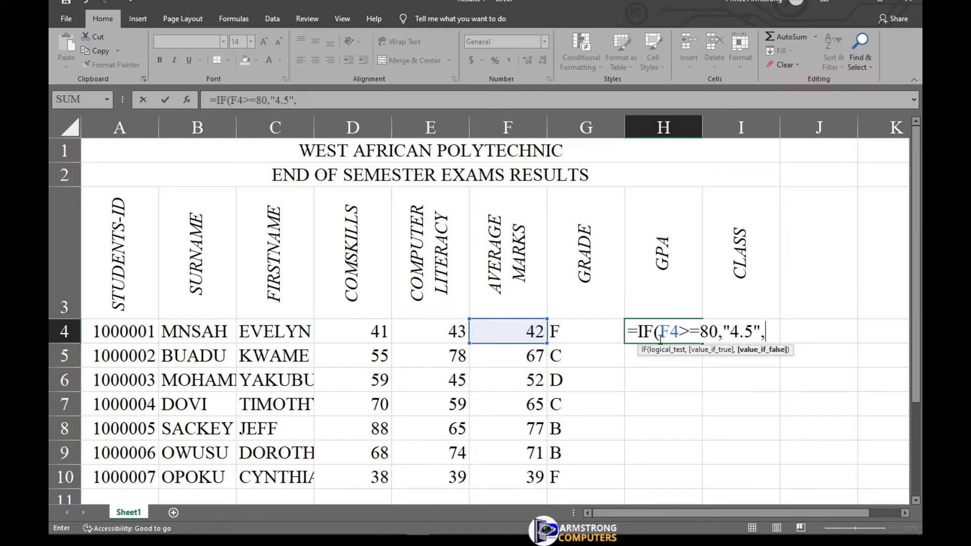
text(IF()
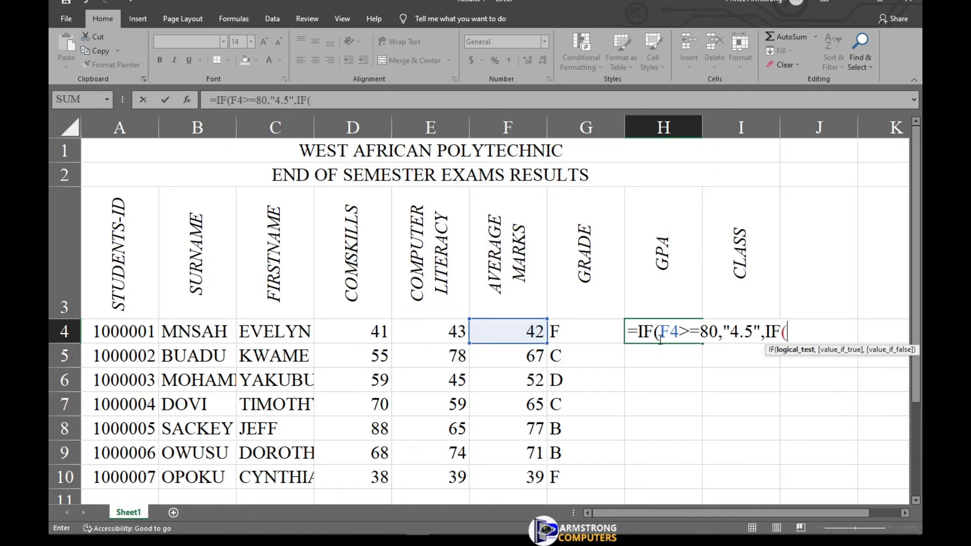
text(F)
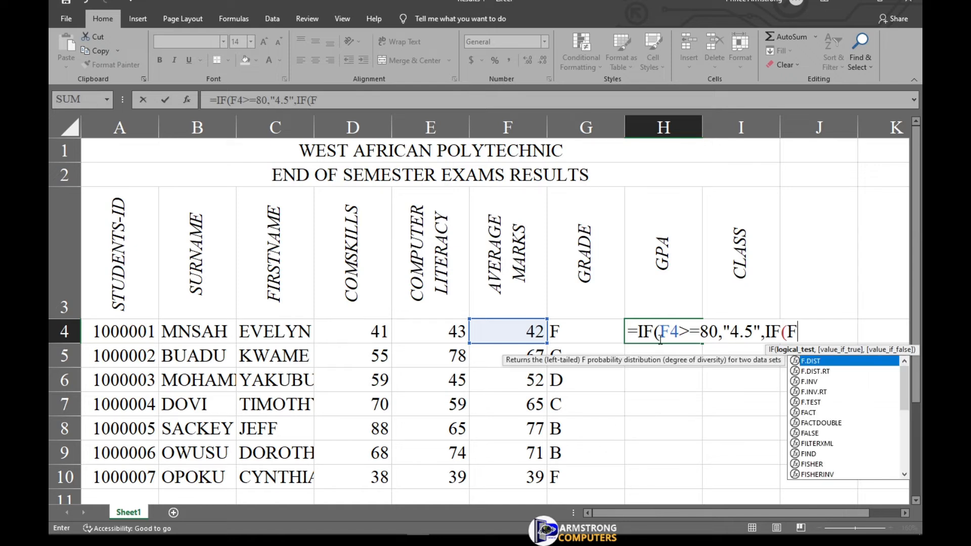
text(4>)
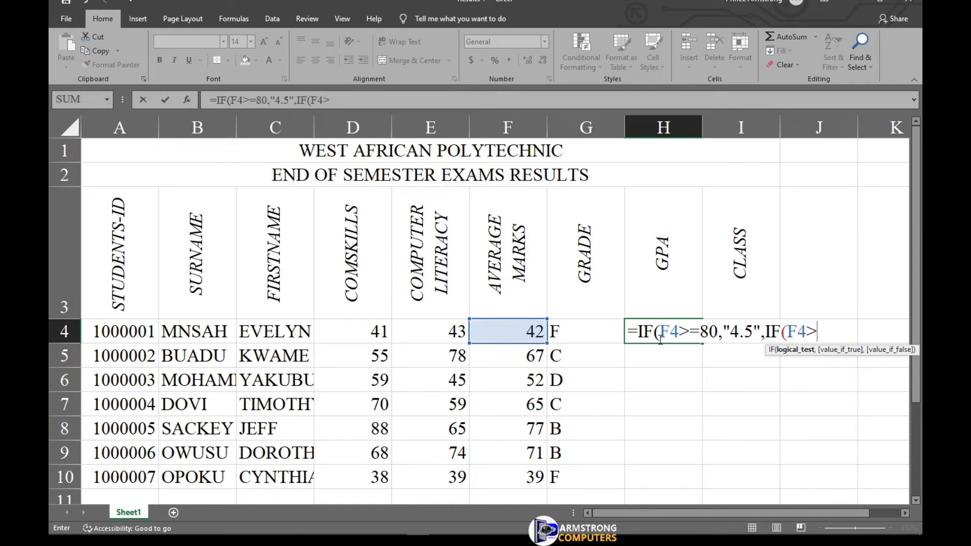
text(=70,)
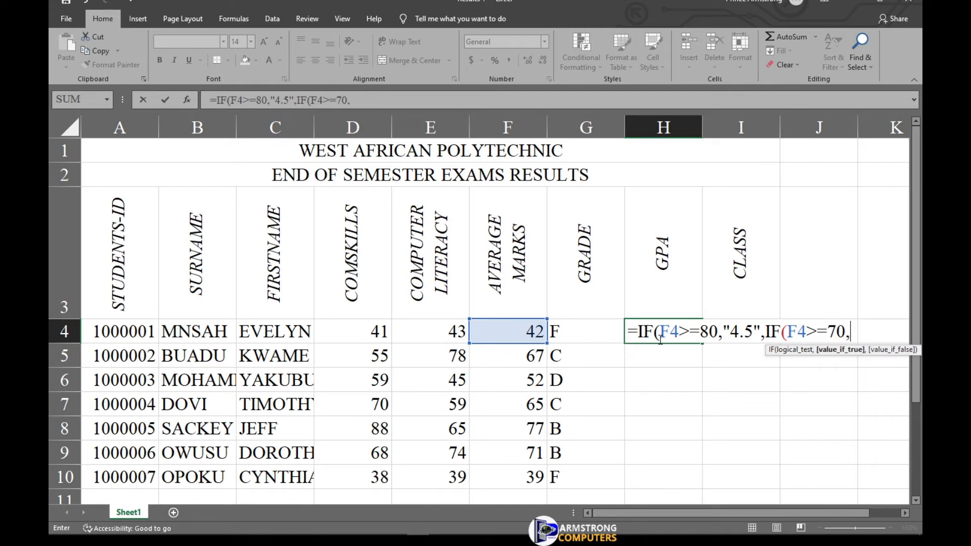
text("3.5",IF)
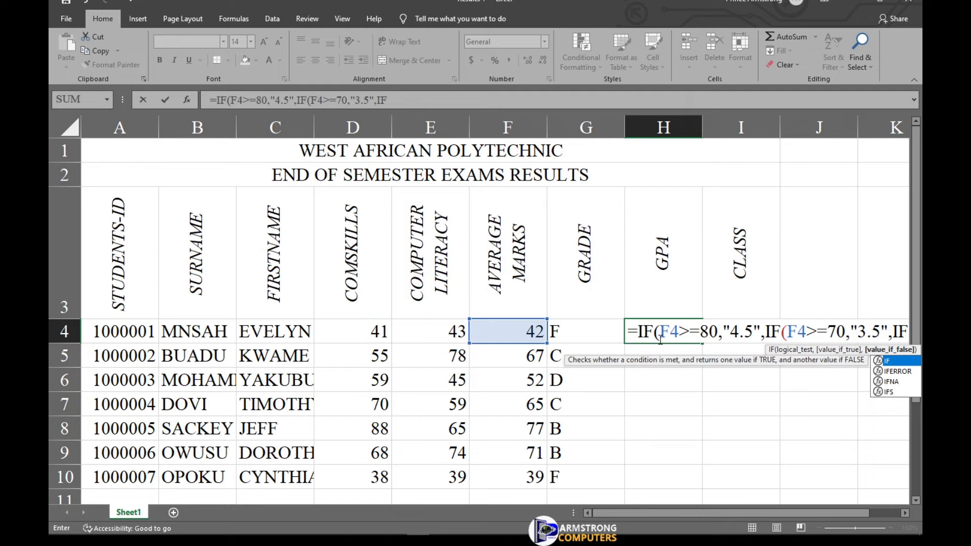
Extend the H4 formula with nested IF tests returning "2.5" for F4>=60 and "1.5" for F4>=50
text((F4)
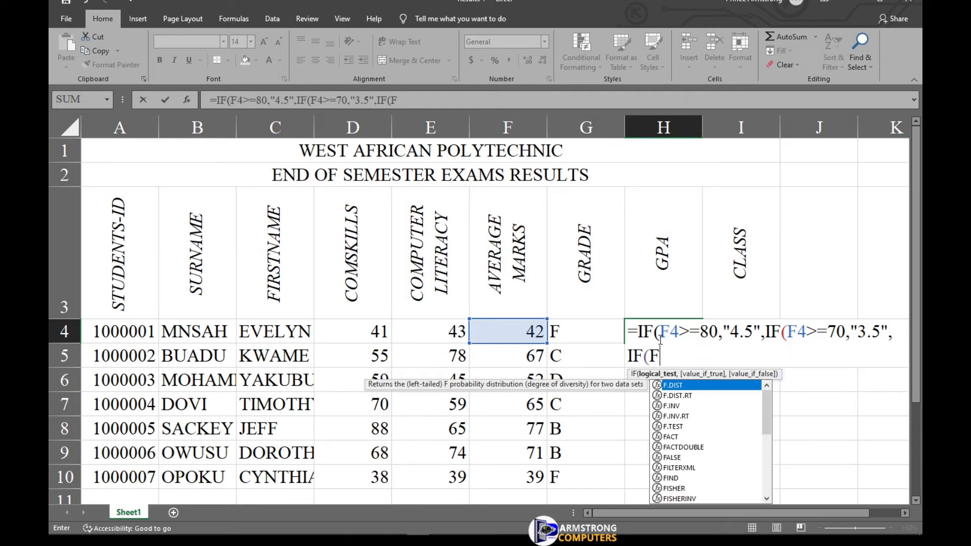
text(>)
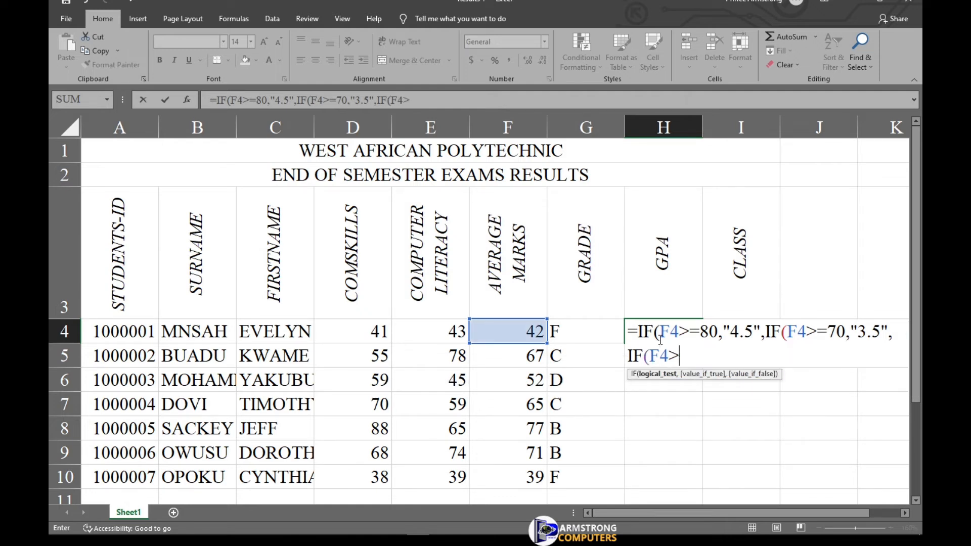
text(=60,")
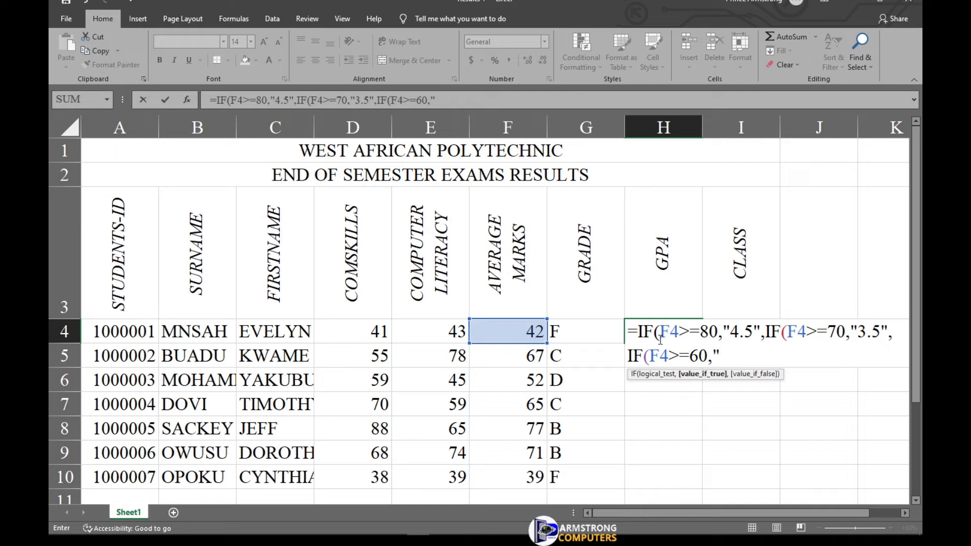
text(2.5",)
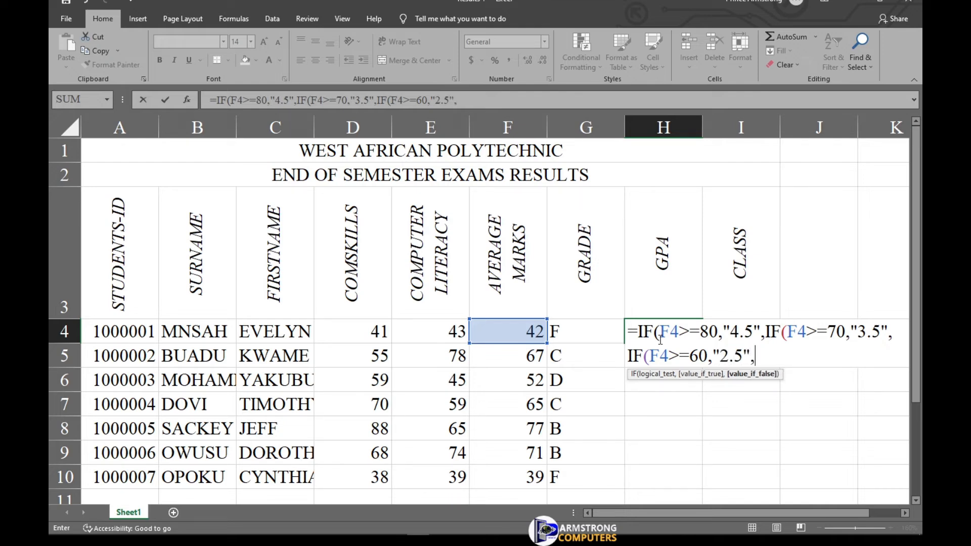
text(IF)
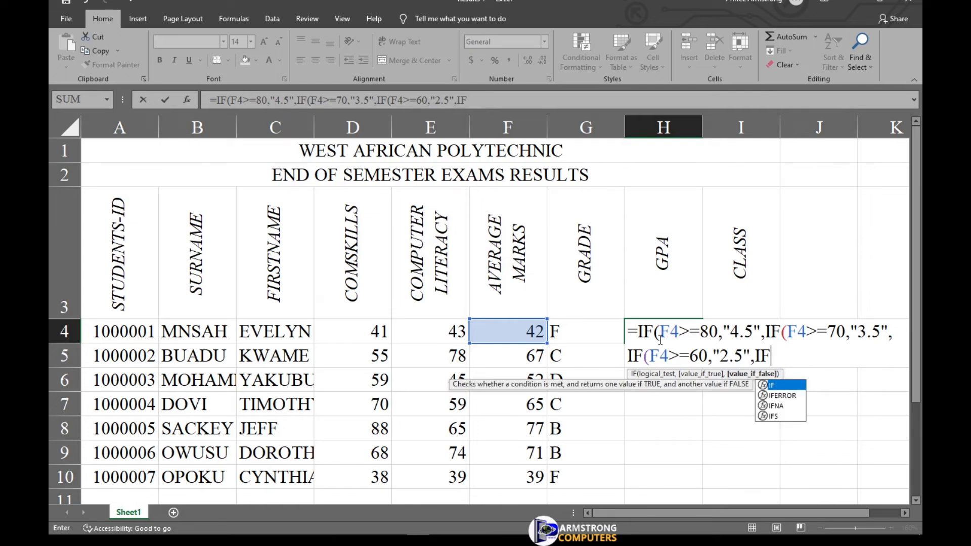
text(()
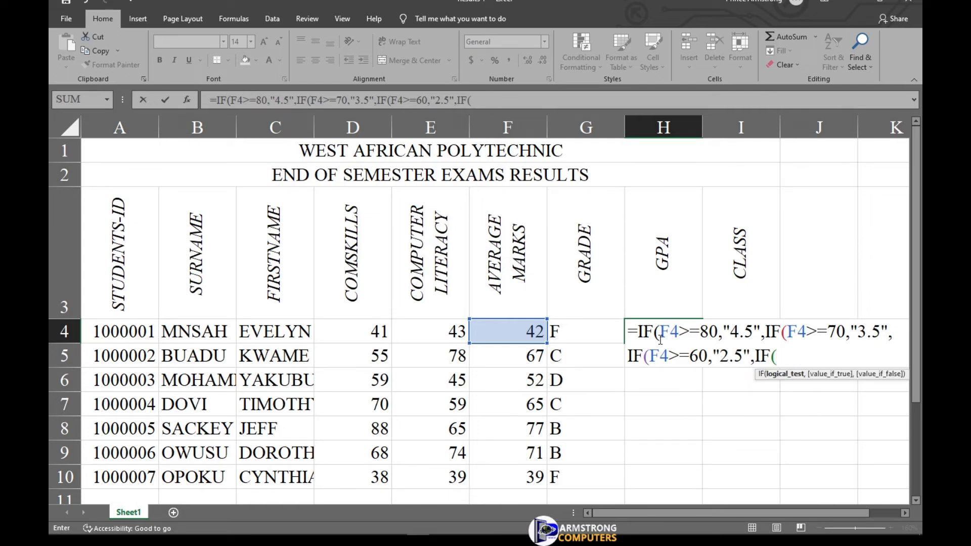
text(F4)
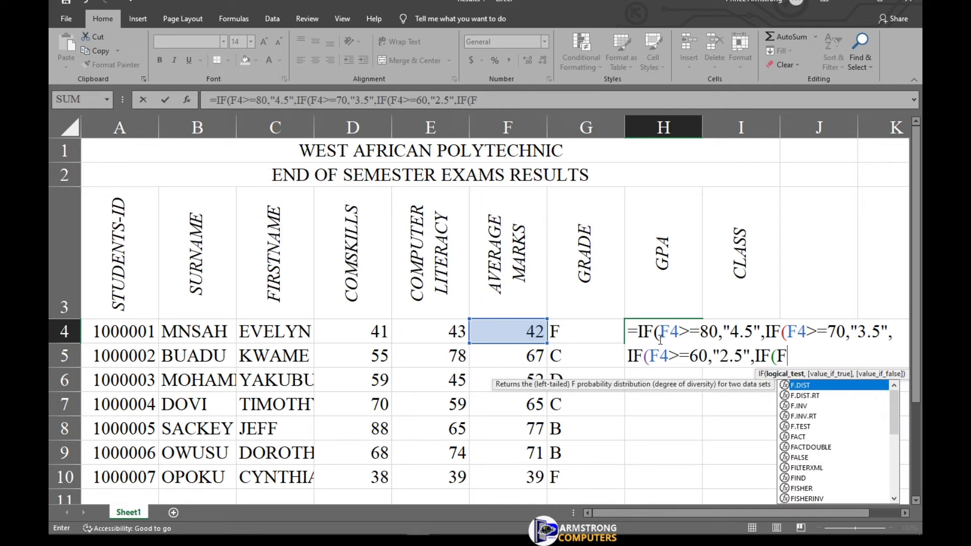
text(>=)
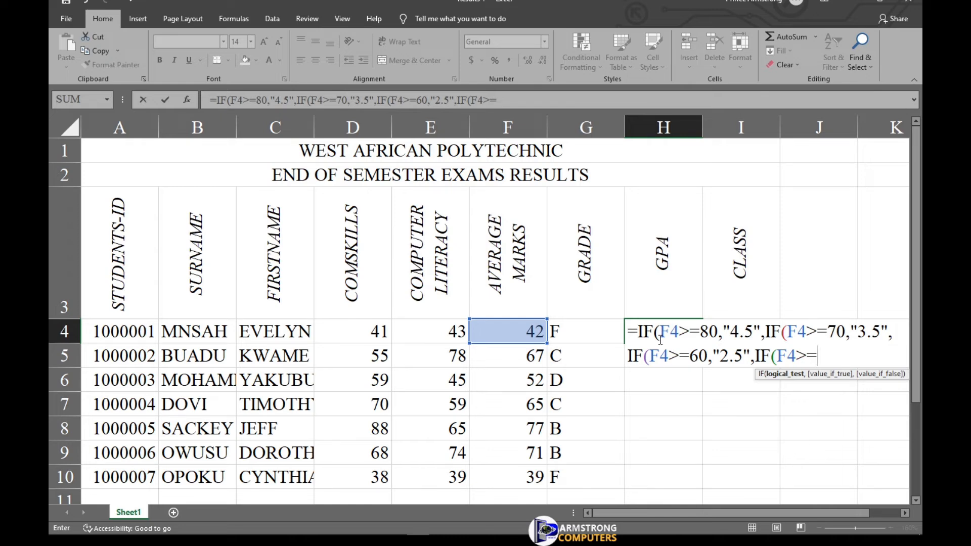
text(50,")
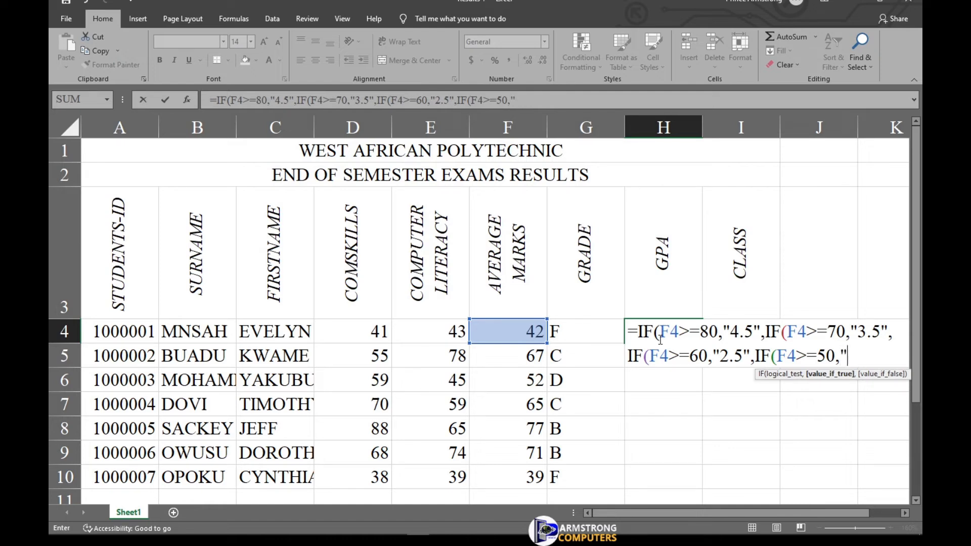
text(1.5",")
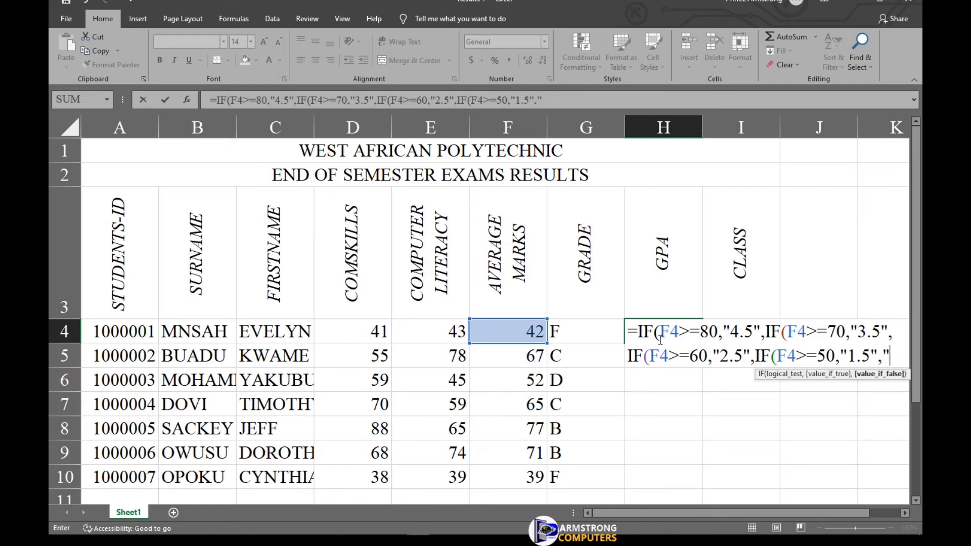
Finish the H4 formula with "0" as the fallback value and four closing parentheses, and fill it down to H10
text(0)
text(")
text())))
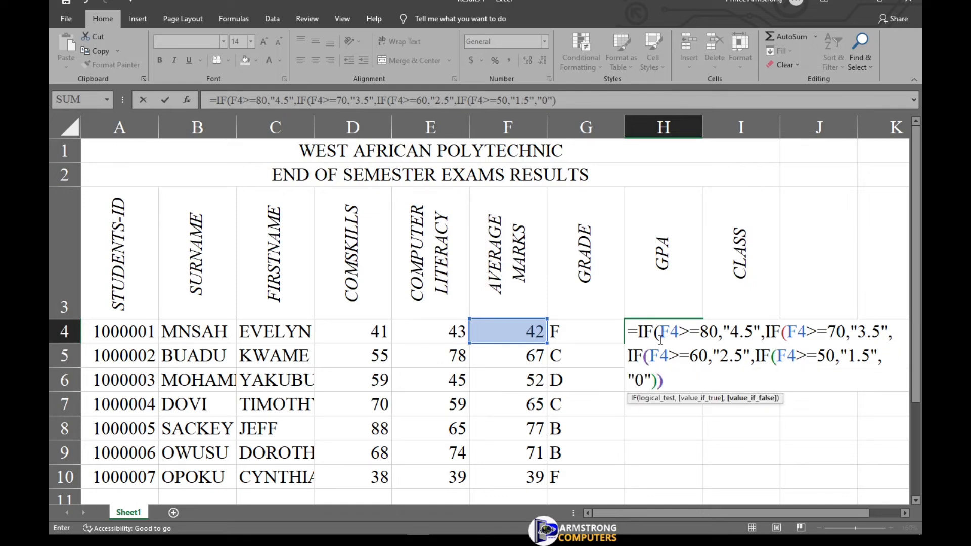
text())
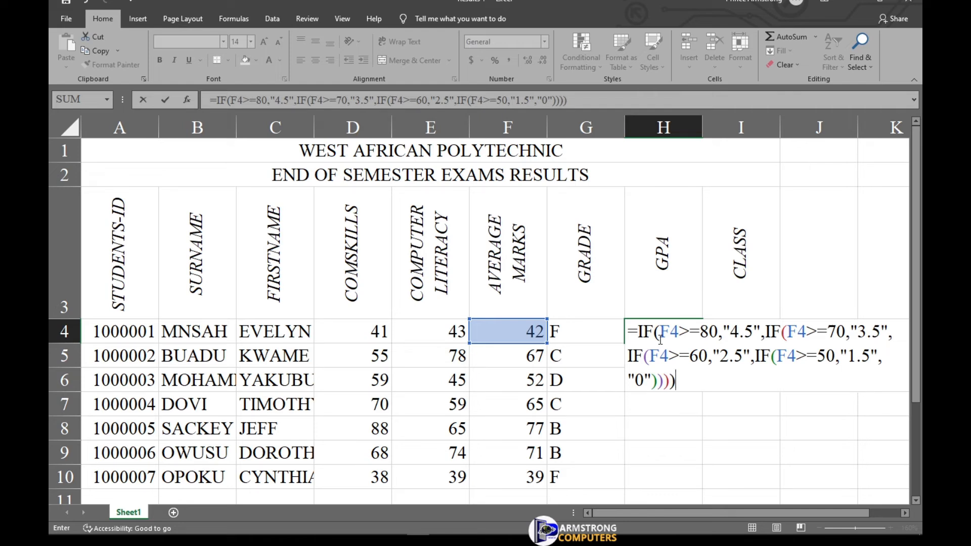
key(Return)
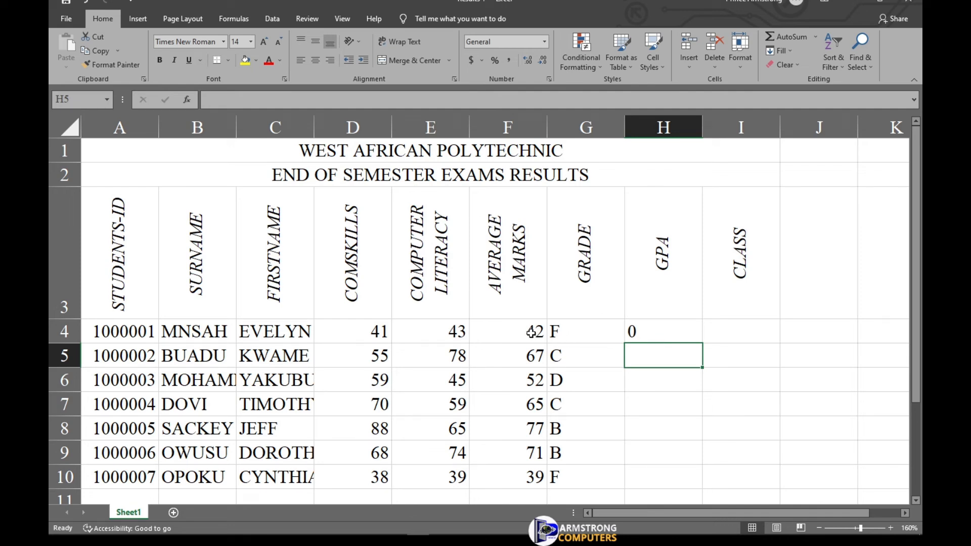
click(633, 331)
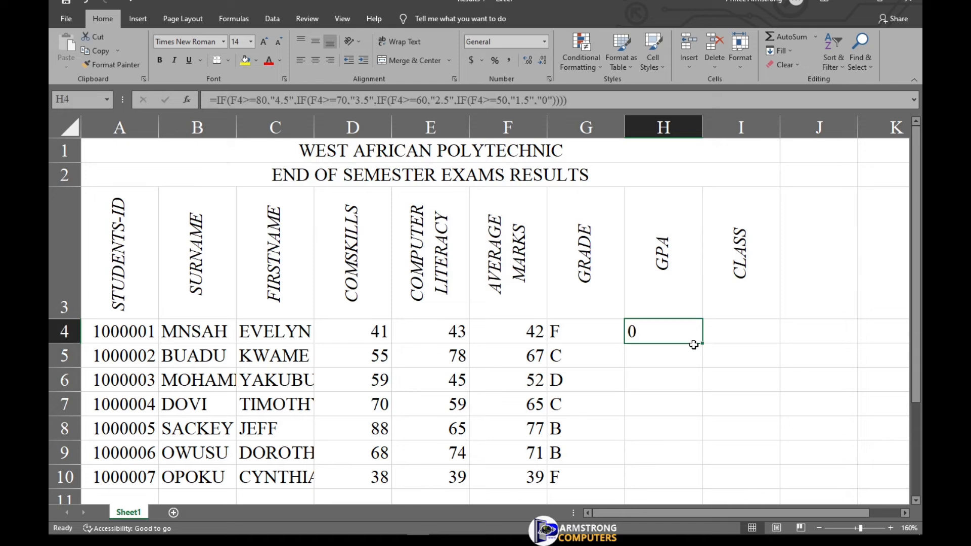
drag(702, 343, 699, 487)
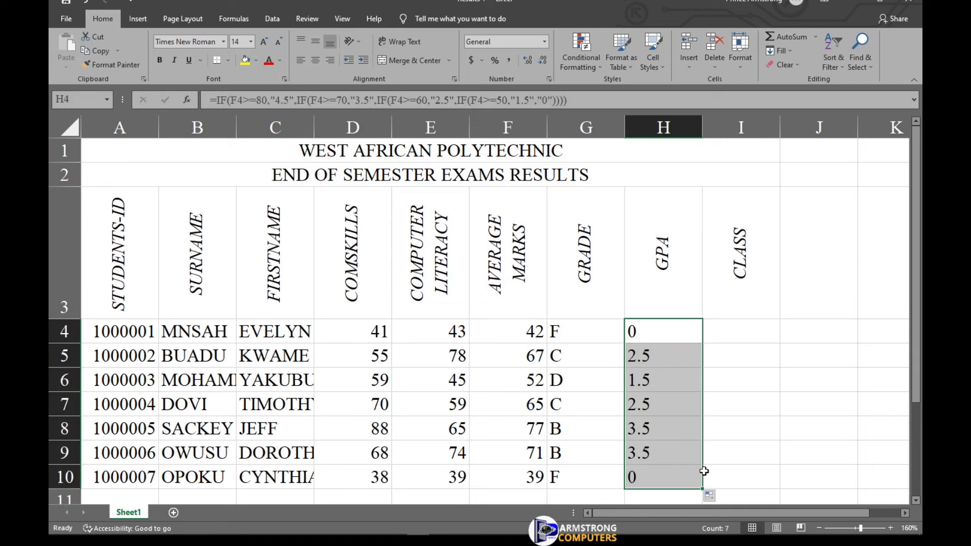